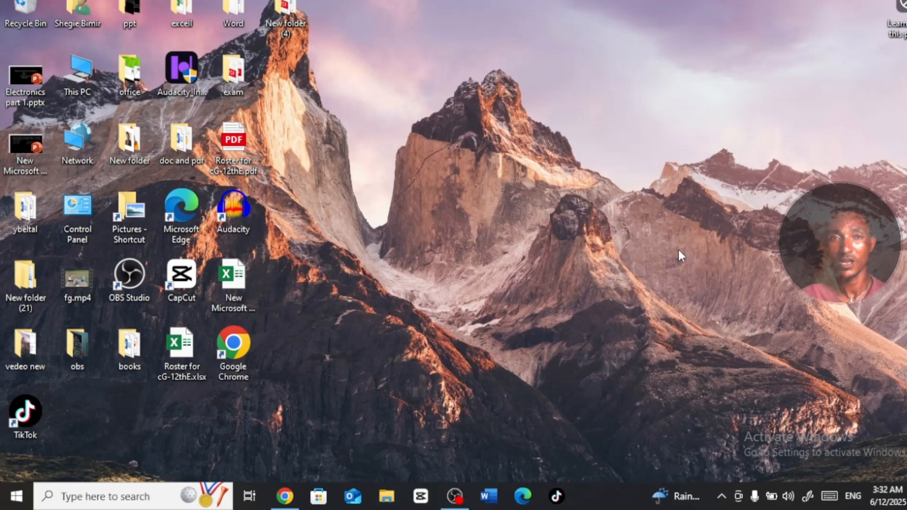
# Step: Open the Gmail inbox in Chrome through a search for "gmail.com login", and go from there to Google Drive
pyautogui.click(285, 497)
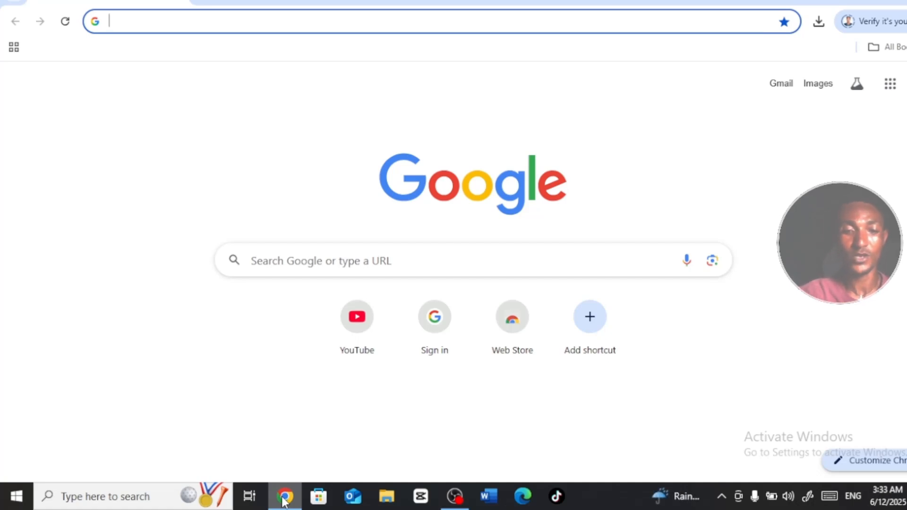
pyautogui.write('gmail.com login')
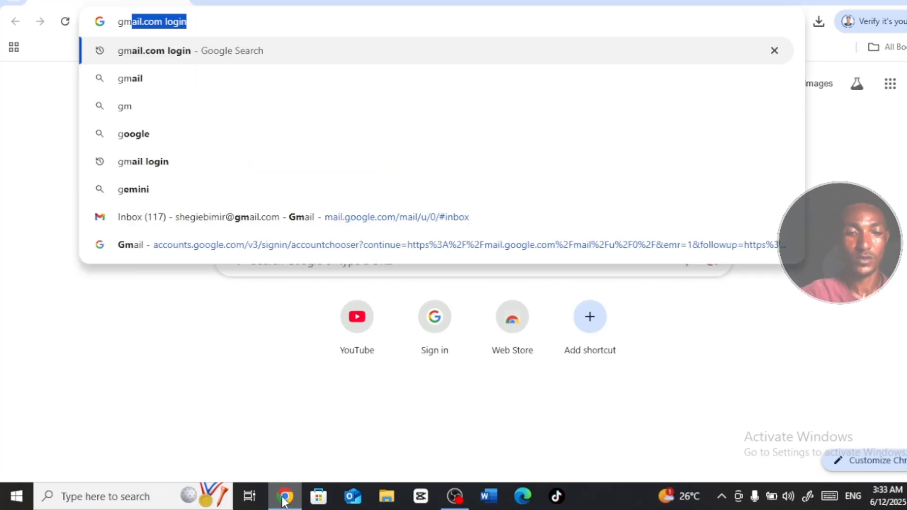
pyautogui.click(193, 51)
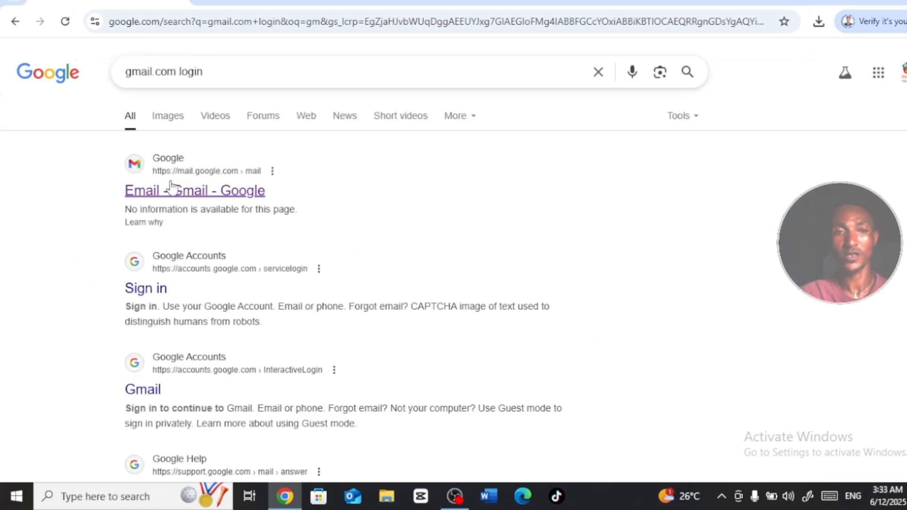
pyautogui.click(203, 191)
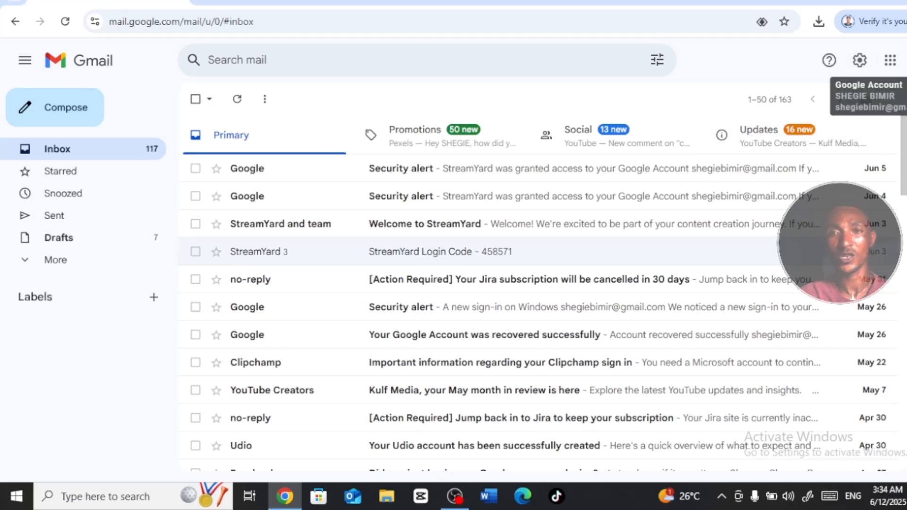
pyautogui.click(891, 61)
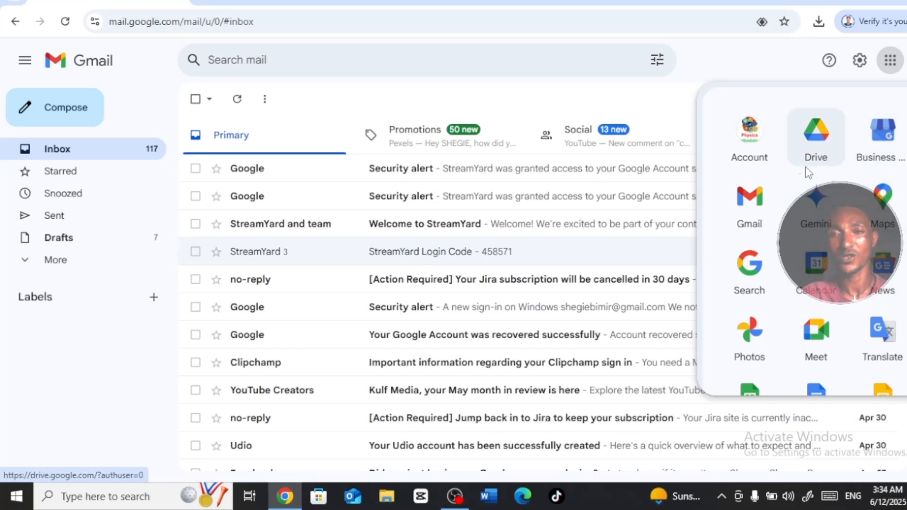
pyautogui.click(827, 148)
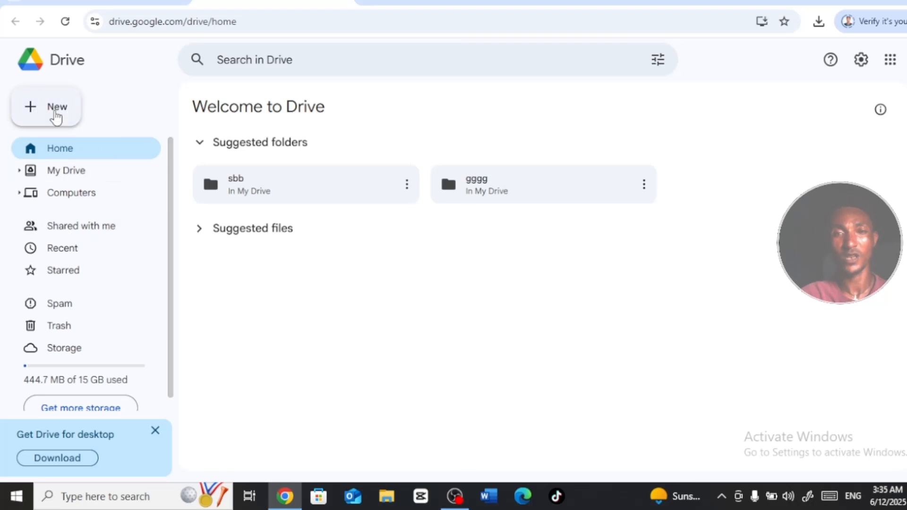
# Step: Create a new Drive folder named "sbbb"
pyautogui.click(46, 114)
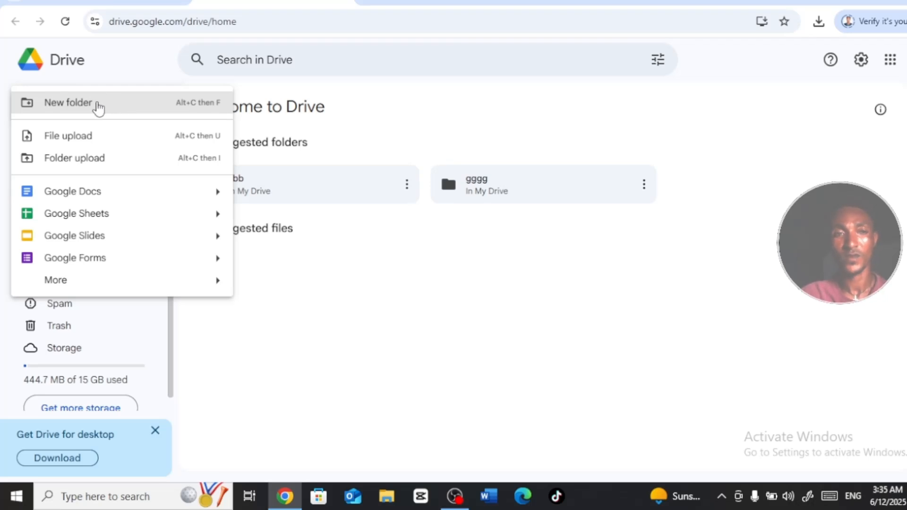
pyautogui.click(99, 108)
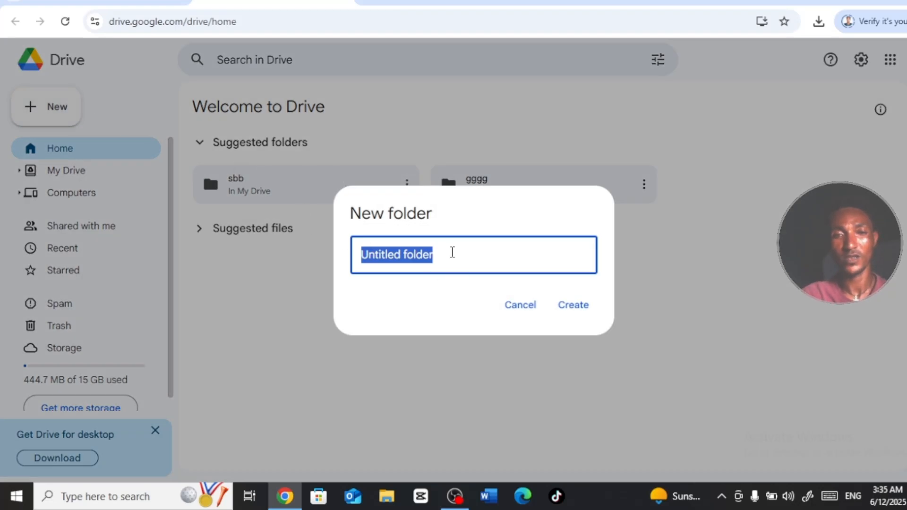
pyautogui.click(452, 253)
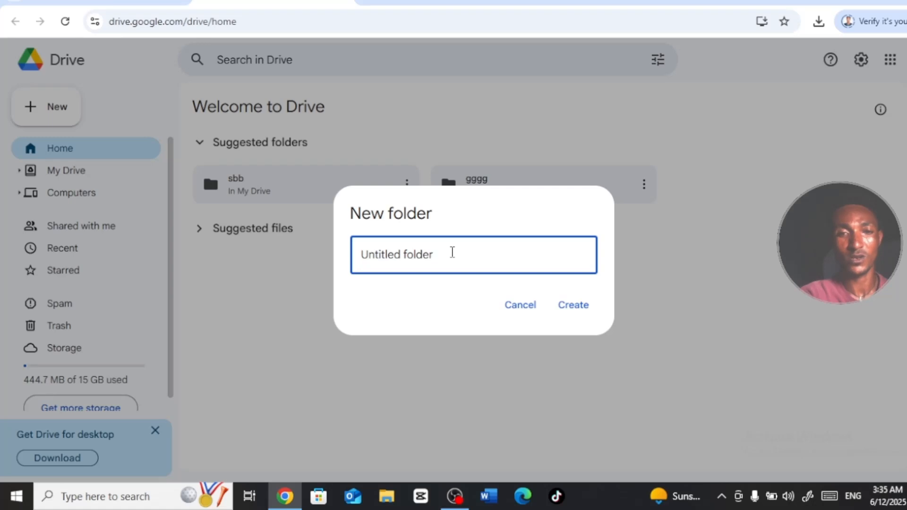
pyautogui.press('BackSpace')
pyautogui.press('BackSpace')
pyautogui.press('BackSpace')
pyautogui.press('BackSpace')
pyautogui.press('BackSpace')
pyautogui.press('BackSpace')
pyautogui.press('BackSpace')
pyautogui.press('BackSpace')
pyautogui.press('BackSpace')
pyautogui.press('BackSpace')
pyautogui.press('BackSpace')
pyautogui.press('BackSpace')
pyautogui.press('BackSpace')
pyautogui.press('BackSpace')
pyautogui.press('BackSpace')
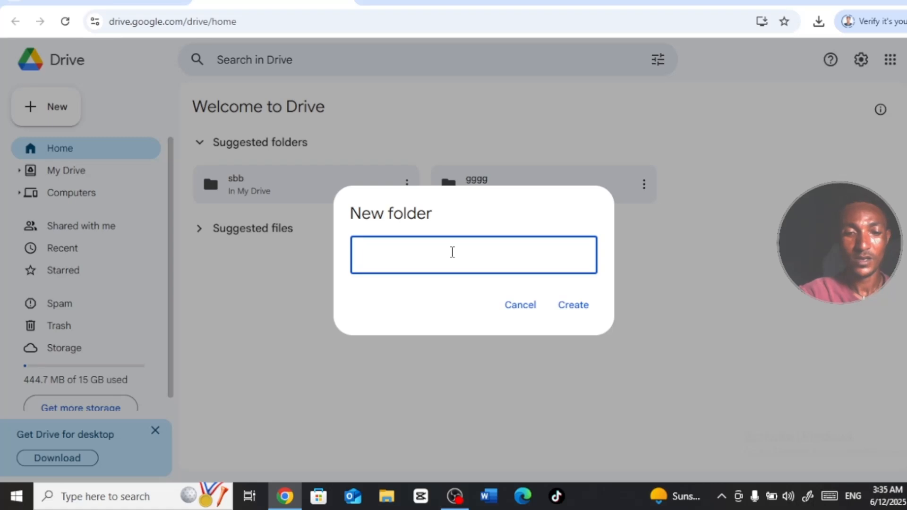
pyautogui.write('sbbb')
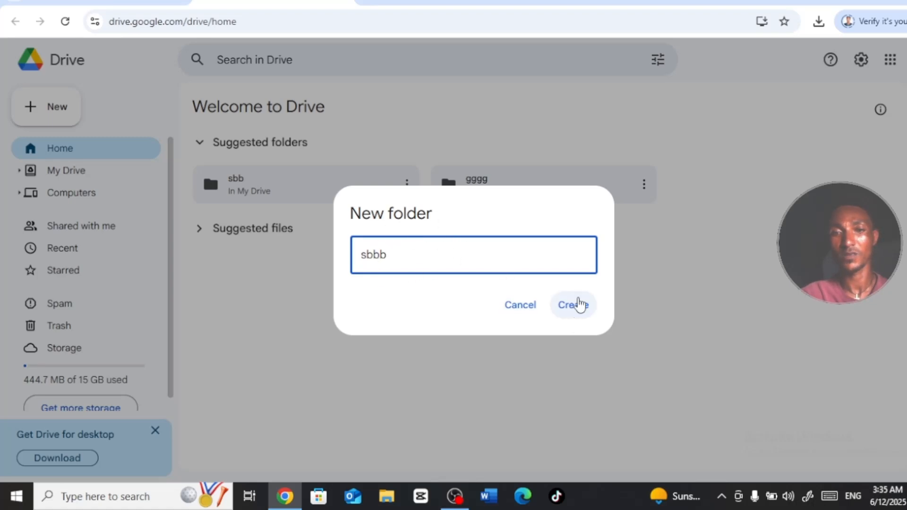
pyautogui.click(580, 305)
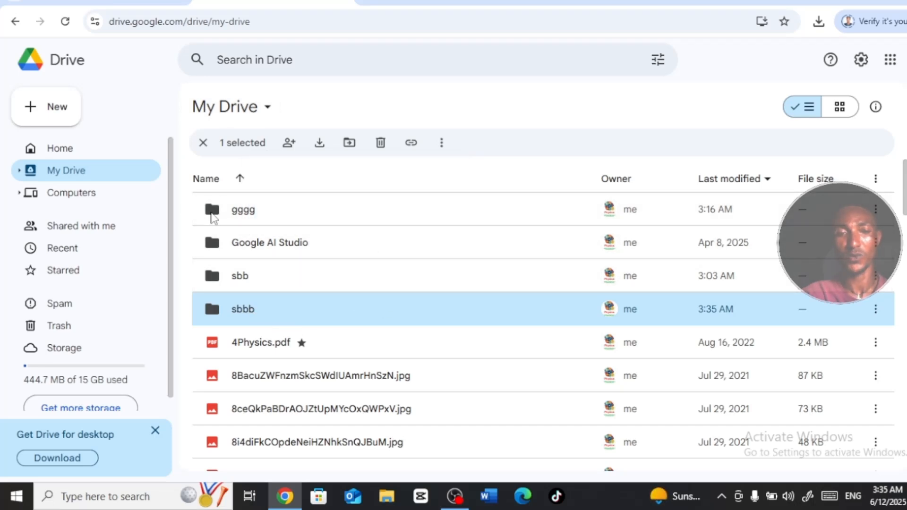
# Step: Open the sbbb folder and upload the file "Roster for cG-12thE.pdf" from the Desktop into it
pyautogui.doubleClick(336, 306)
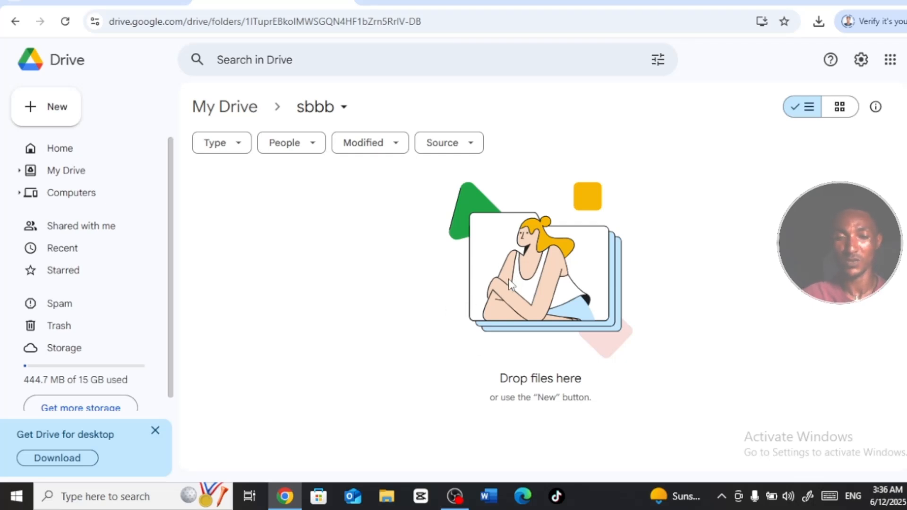
pyautogui.rightClick(520, 257)
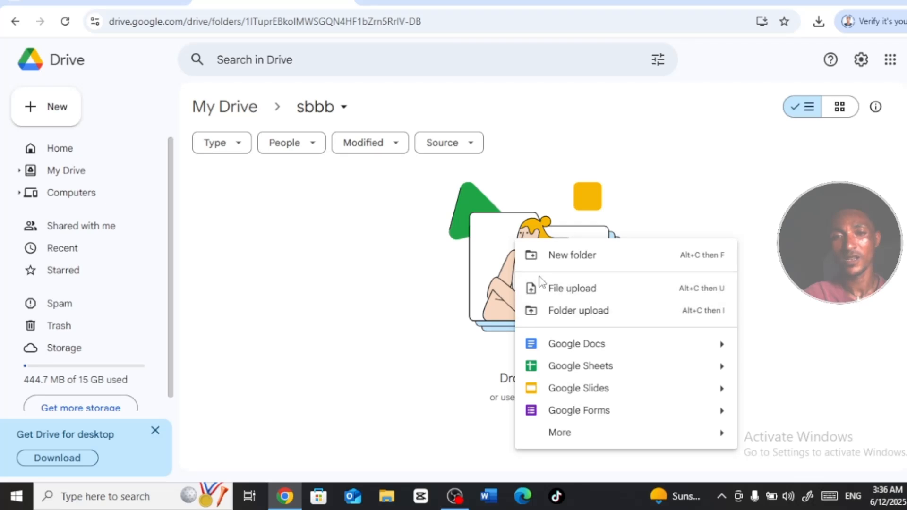
pyautogui.click(604, 294)
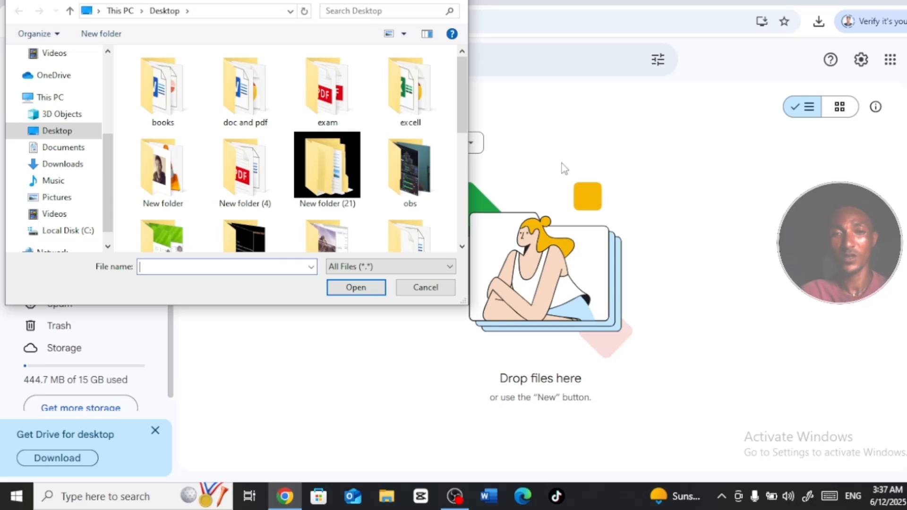
pyautogui.moveTo(461, 94); pyautogui.dragTo(456, 231)
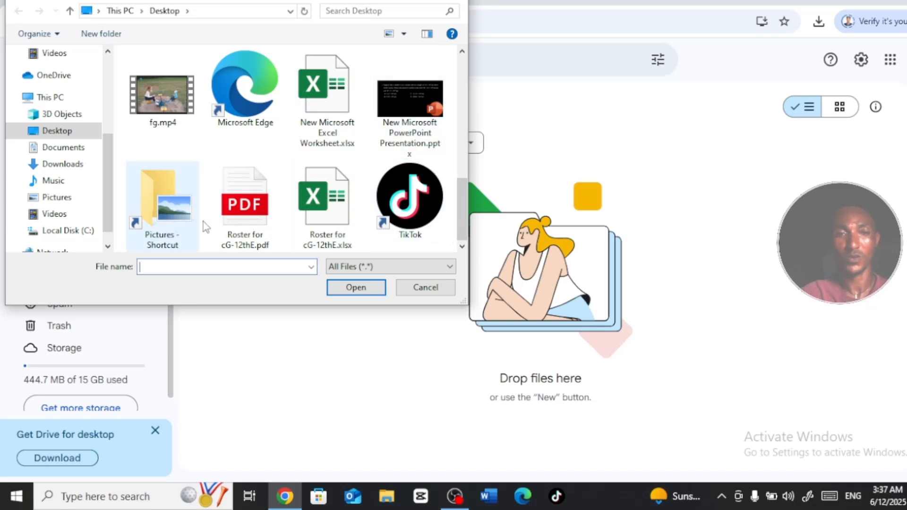
pyautogui.click(247, 206)
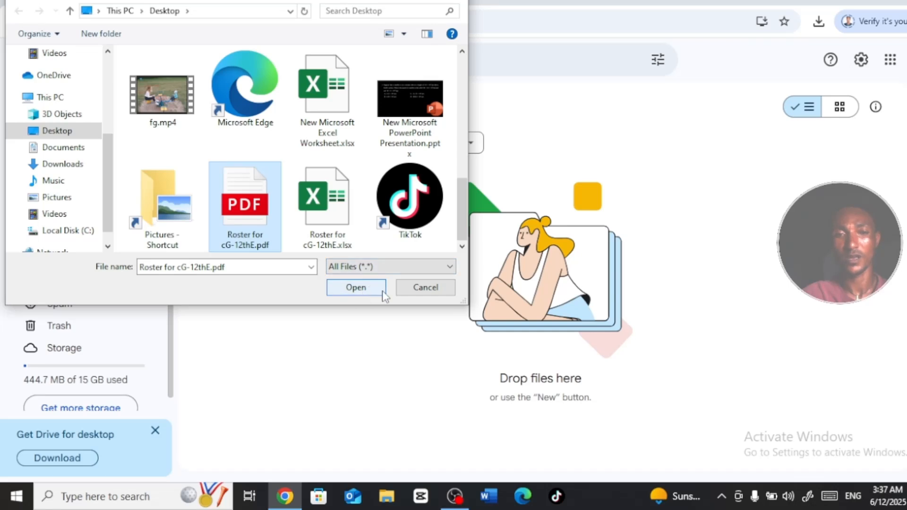
pyautogui.click(365, 287)
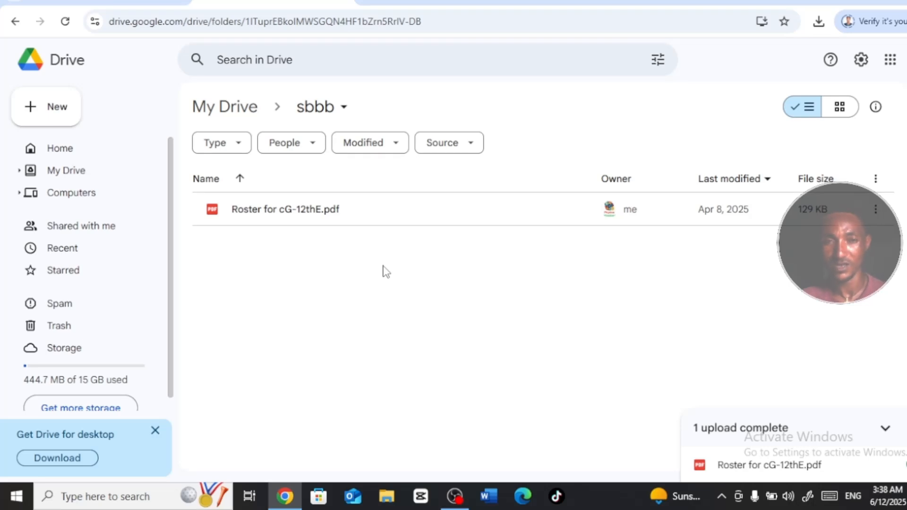
# Step: Download "Roster for cG-12thE.pdf" from the sbbb folder to the computer and show the browser's recent downloads
pyautogui.click(876, 211)
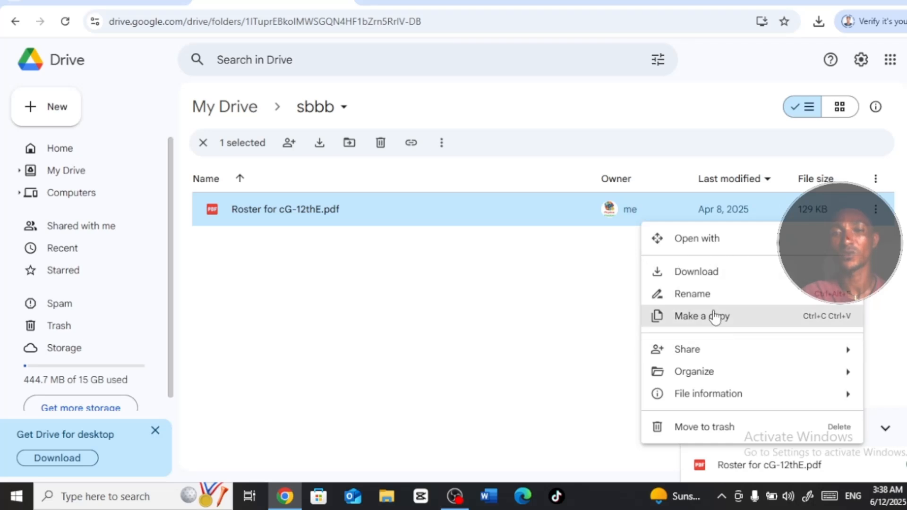
pyautogui.click(737, 279)
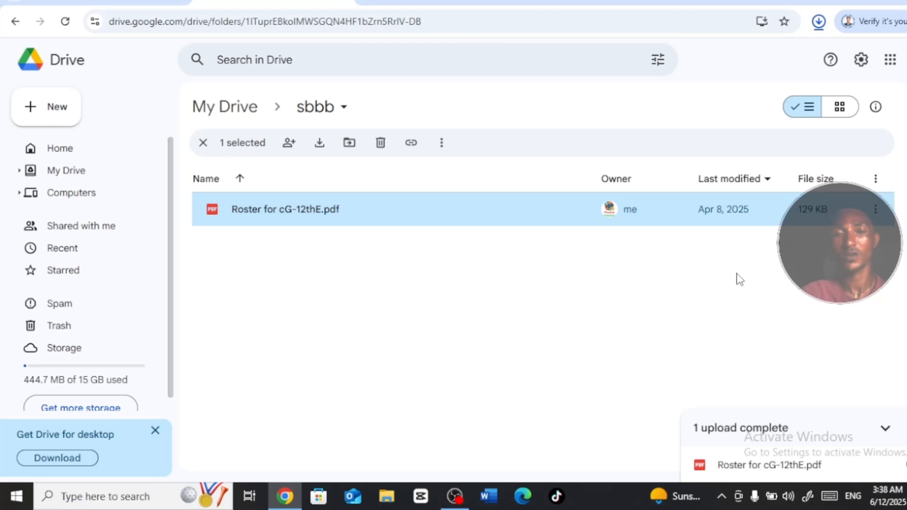
pyautogui.click(821, 22)
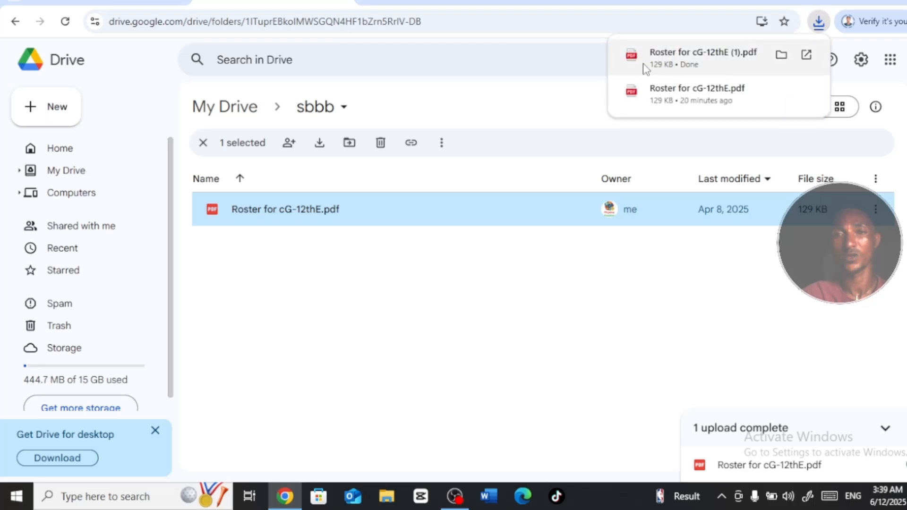